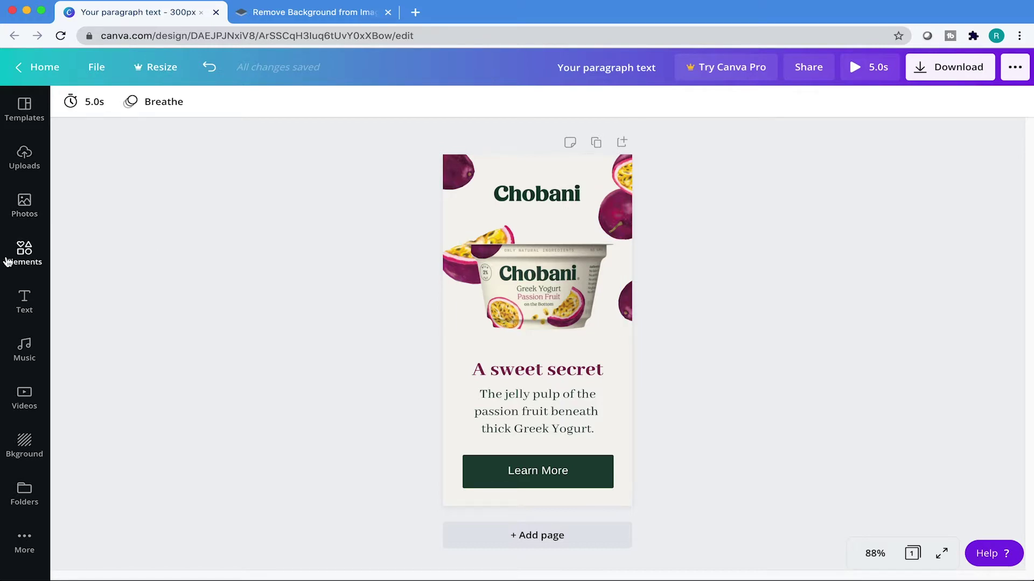
Open the Elements library beside the Chobani 'A sweet secret' ad
left_click(15, 275)
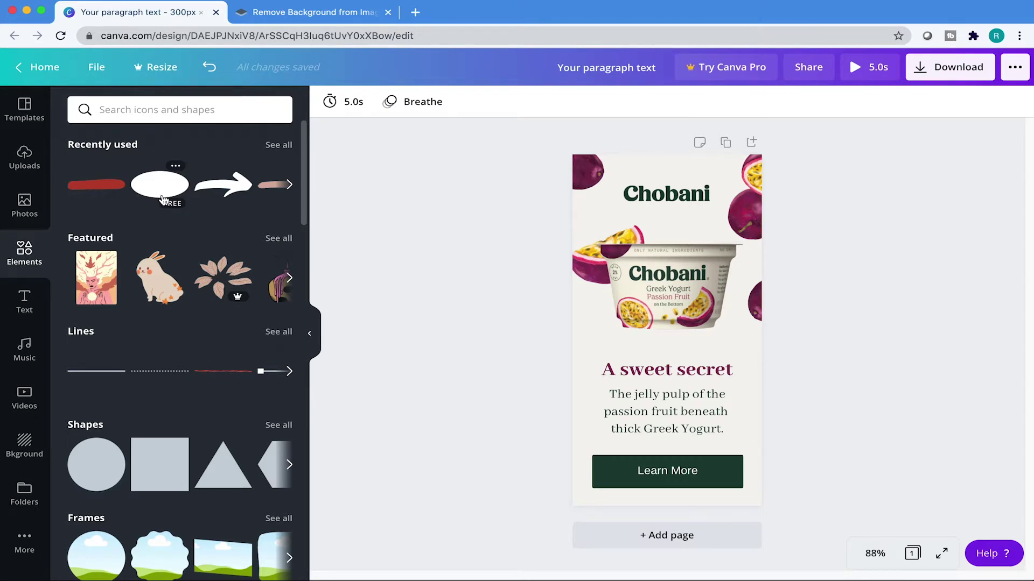
Add the recently used red brush stroke and stretch it wider beneath the yogurt cup
left_click(98, 193)
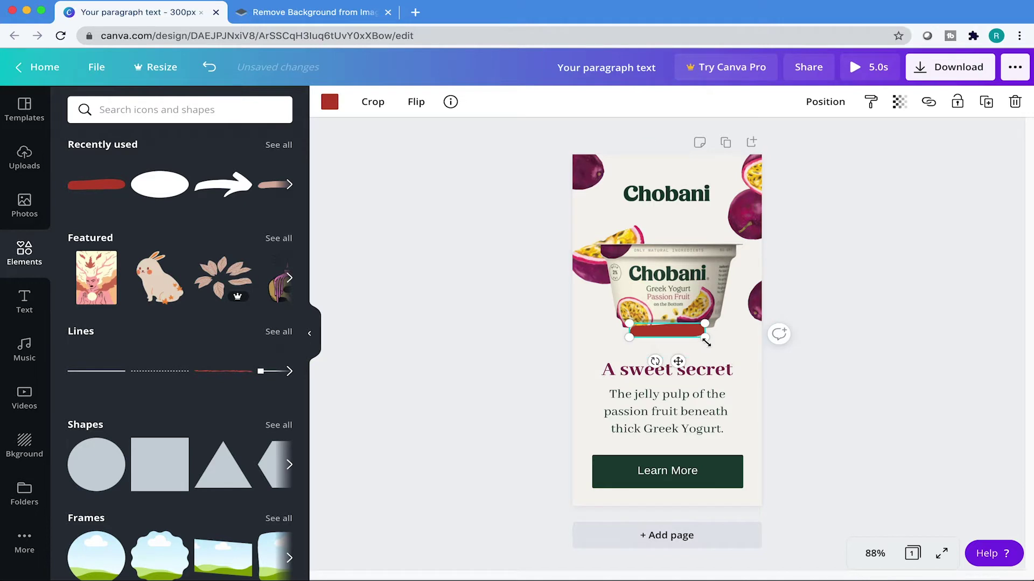
mouse_move(712, 344)
left_mouse_down()
mouse_move(767, 357)
mouse_move(679, 342)
mouse_move(682, 350)
left_mouse_up()
Recolour the brush stroke with the golden-brown swatch from Photo Colors
left_click(330, 101)
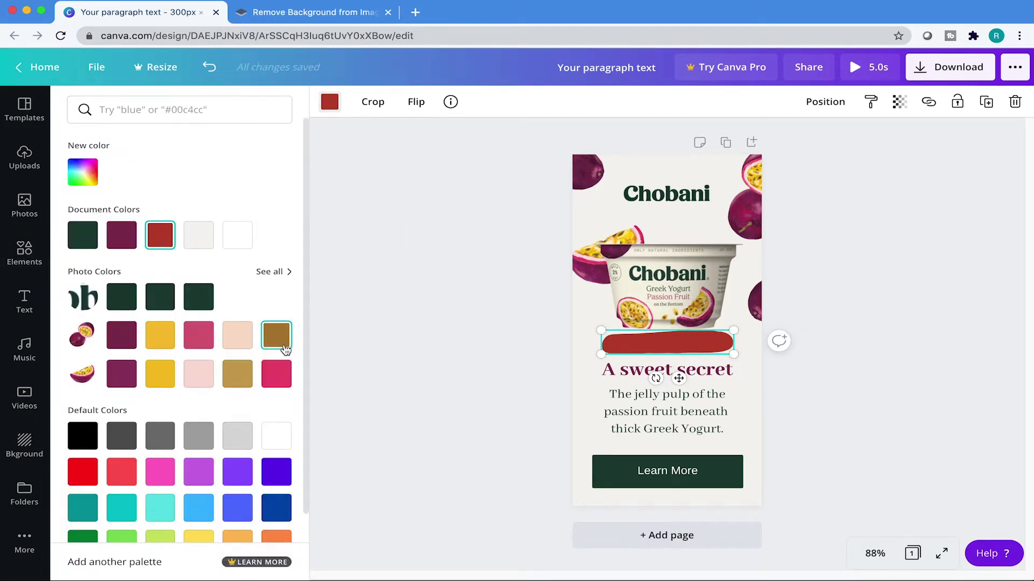
left_click(284, 336)
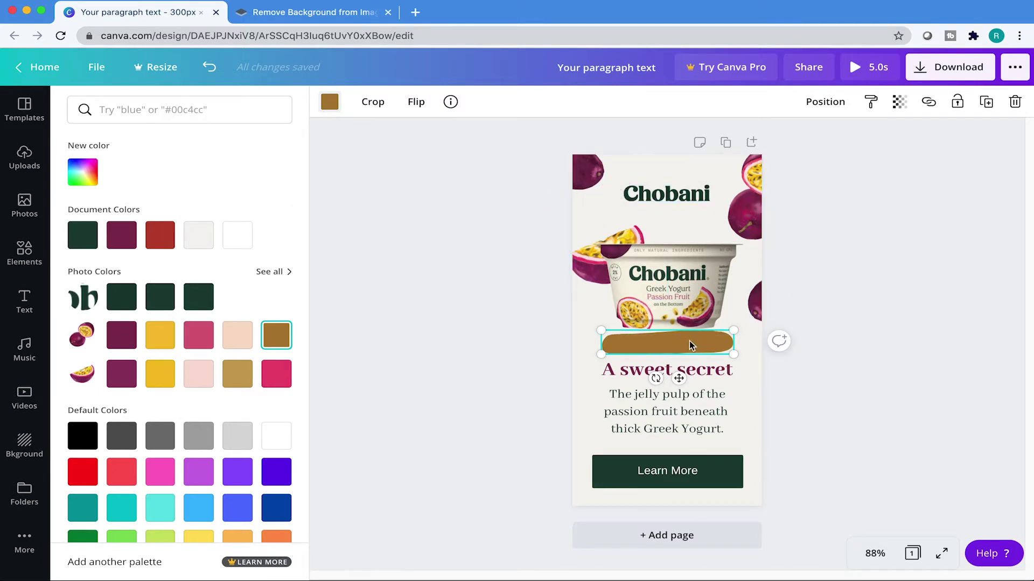
Duplicate the page and delete the logo, yogurt cup and fruit images from page 2
key("Escape")
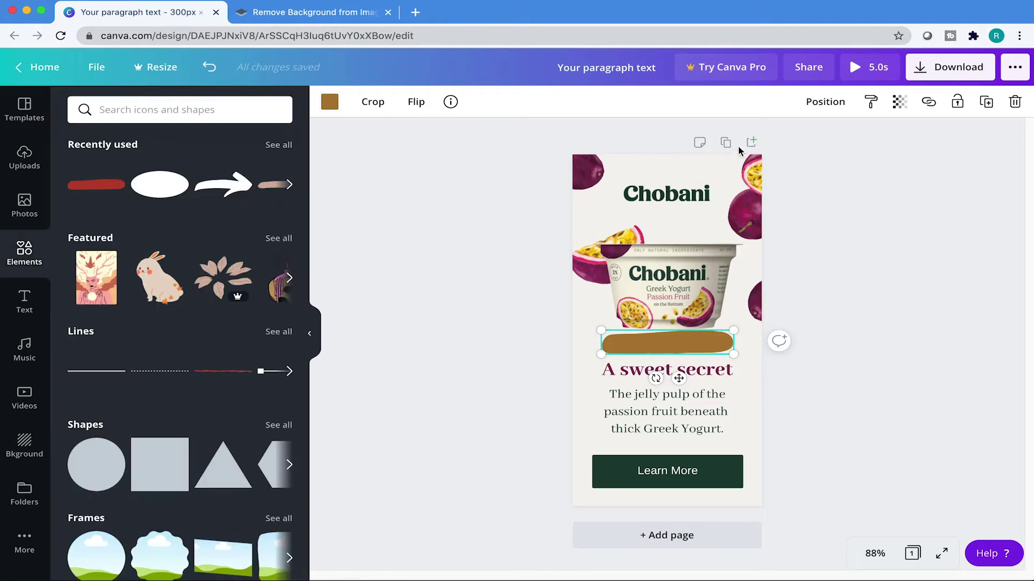
left_click(725, 142)
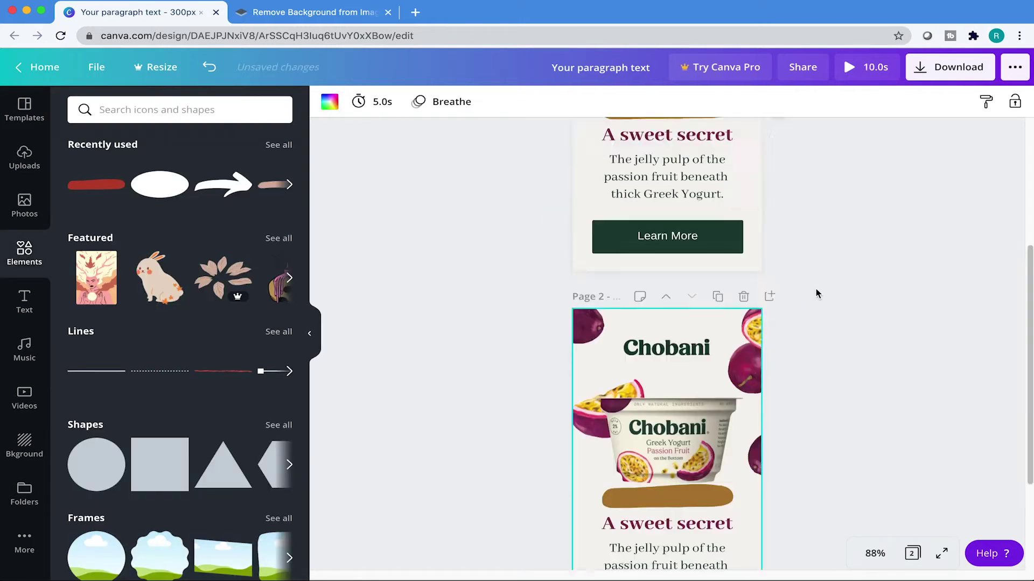
left_click(868, 278)
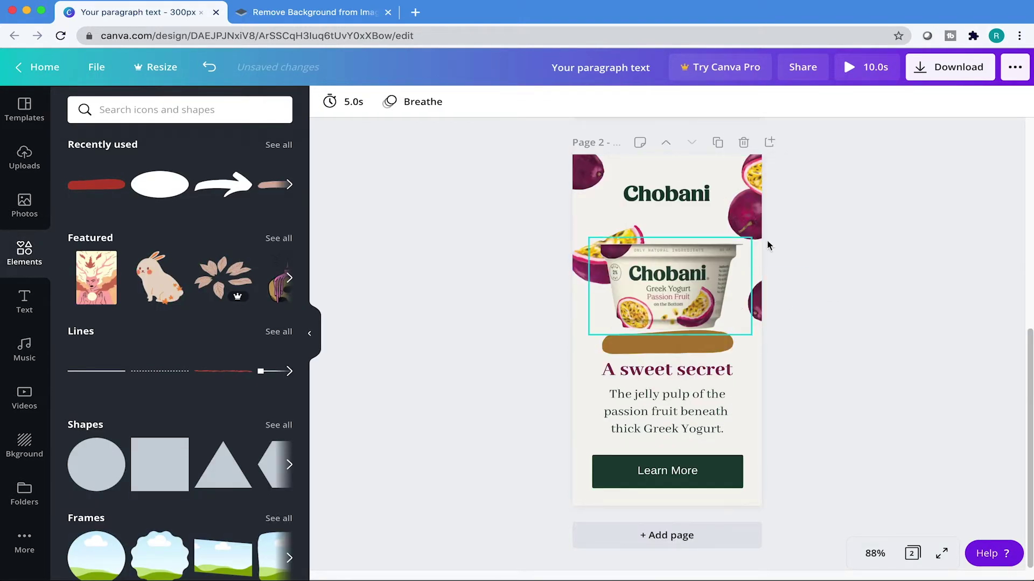
left_click_drag(842, 165, 560, 286)
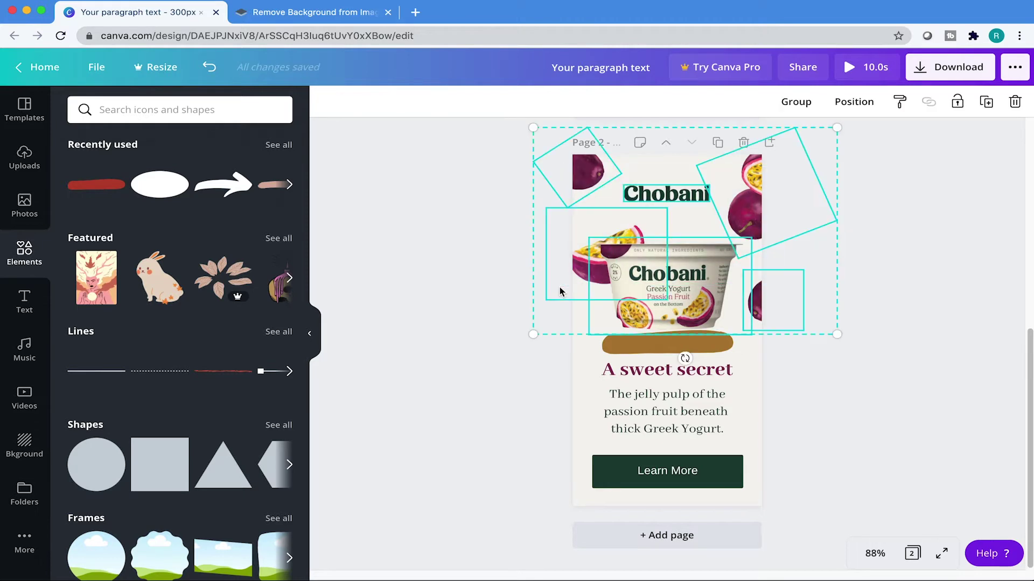
key("Delete")
Delete page 2's text, Learn More button and background colour, leaving only the brown stroke
left_click_drag(858, 379, 495, 518)
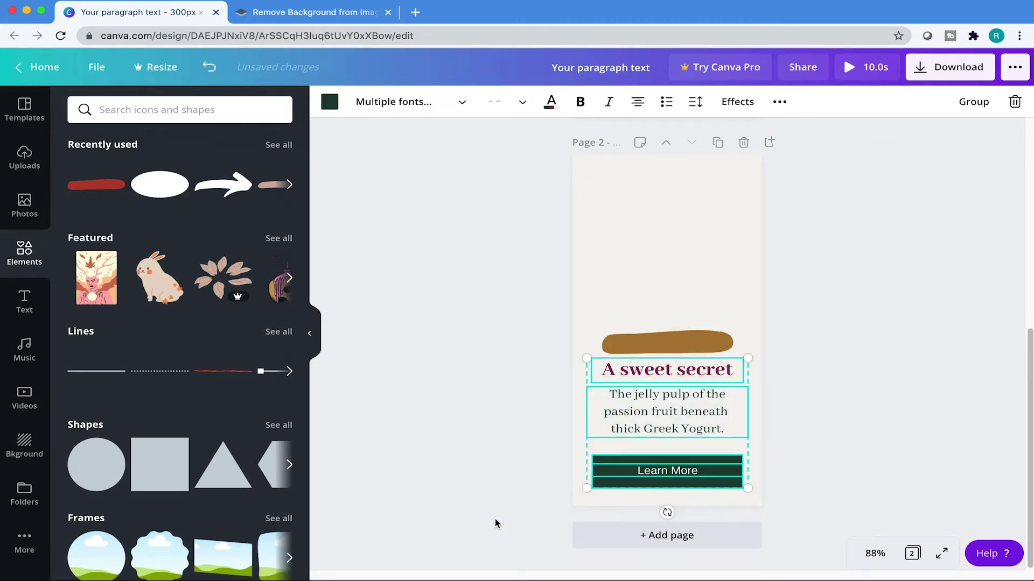
key("Delete")
left_click(655, 482)
key("Delete")
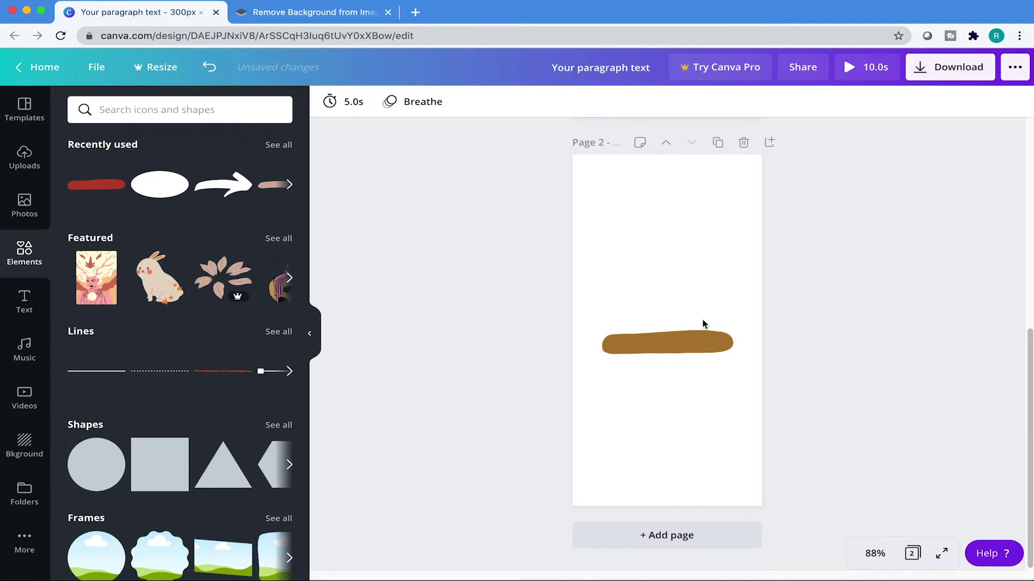
left_click(972, 73)
Download only Page 2 as a PNG file
left_click(861, 160)
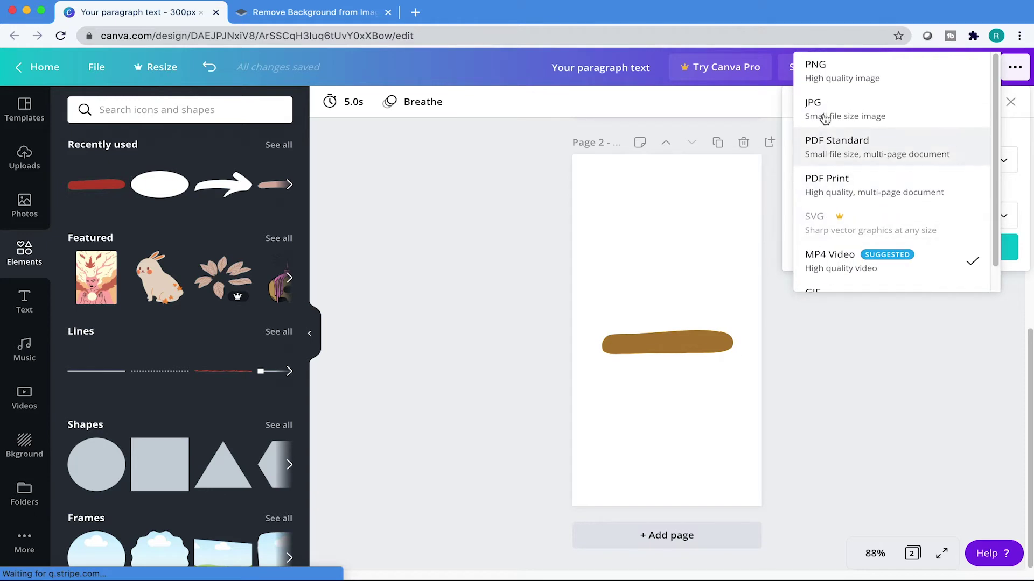
left_click(861, 85)
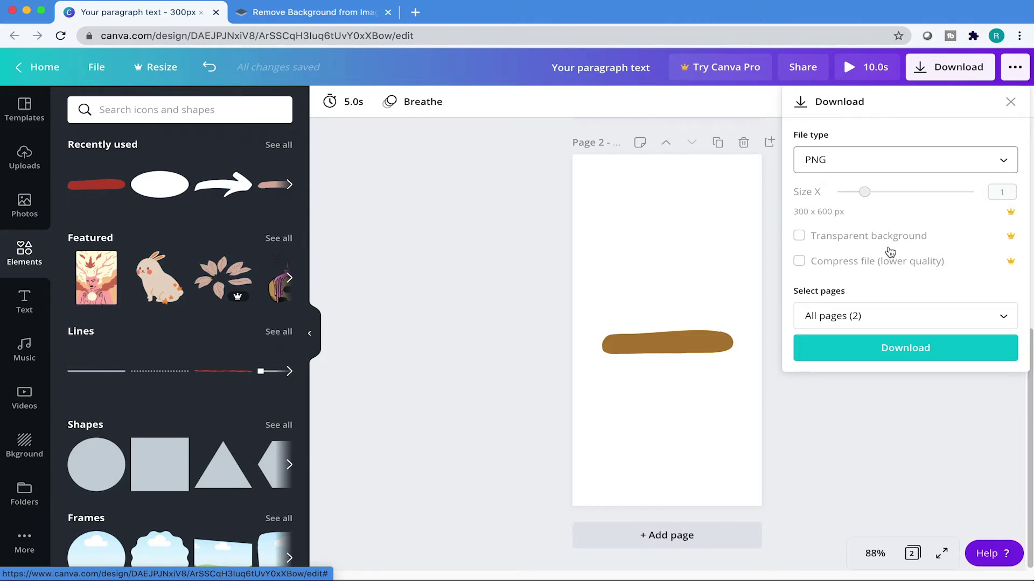
left_click(879, 318)
left_click(869, 438)
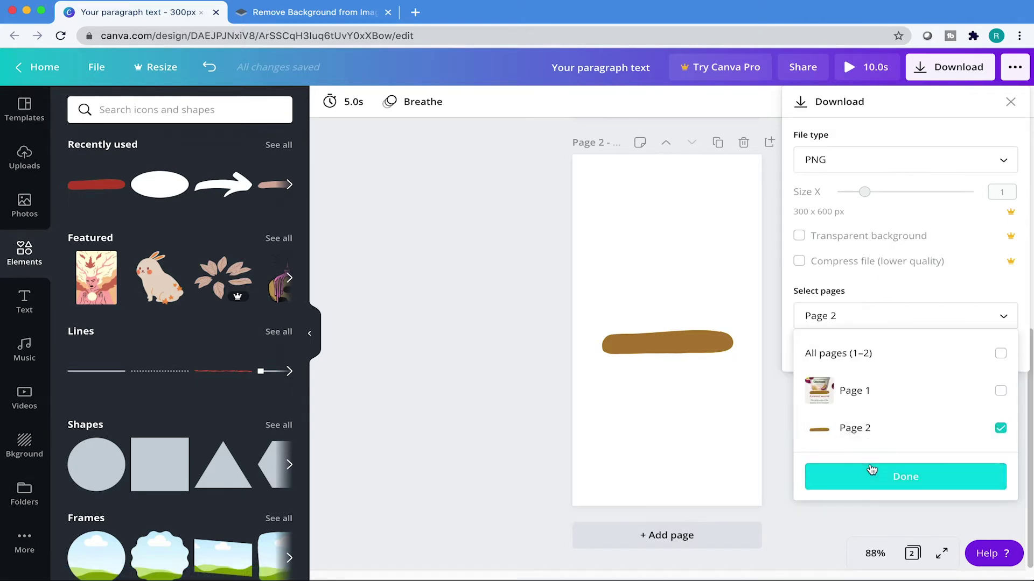
left_click(915, 475)
left_click(924, 350)
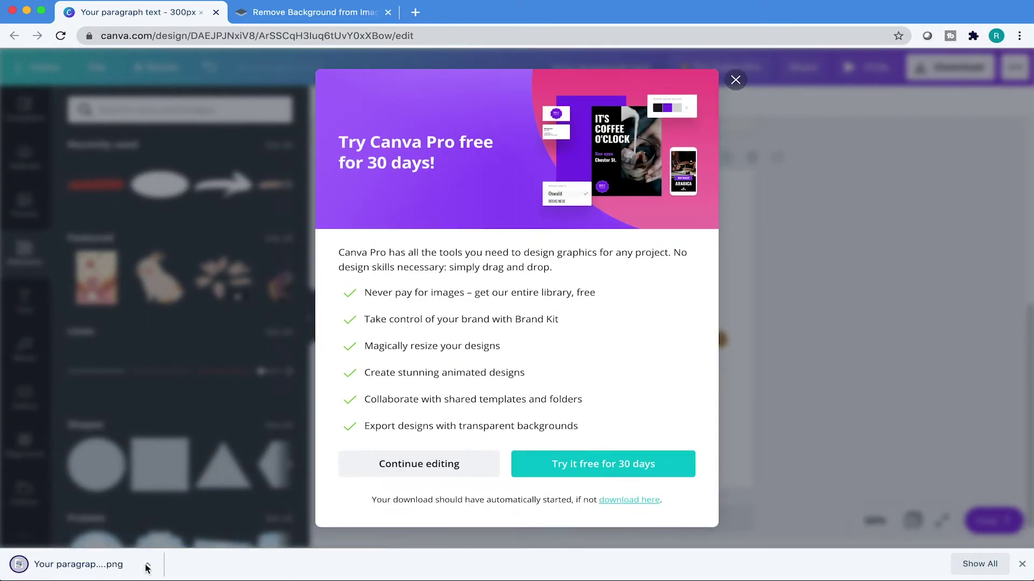
Move 'Your paragraph text.png' from Downloads to the desktop and return to the Canva editor
left_click(146, 566)
left_click(183, 547)
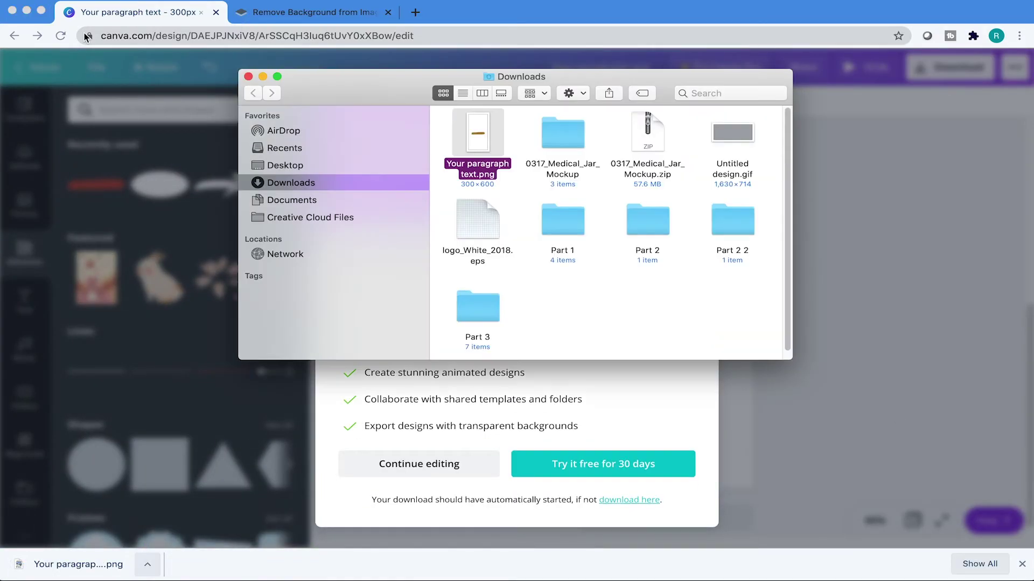
left_click(31, 11)
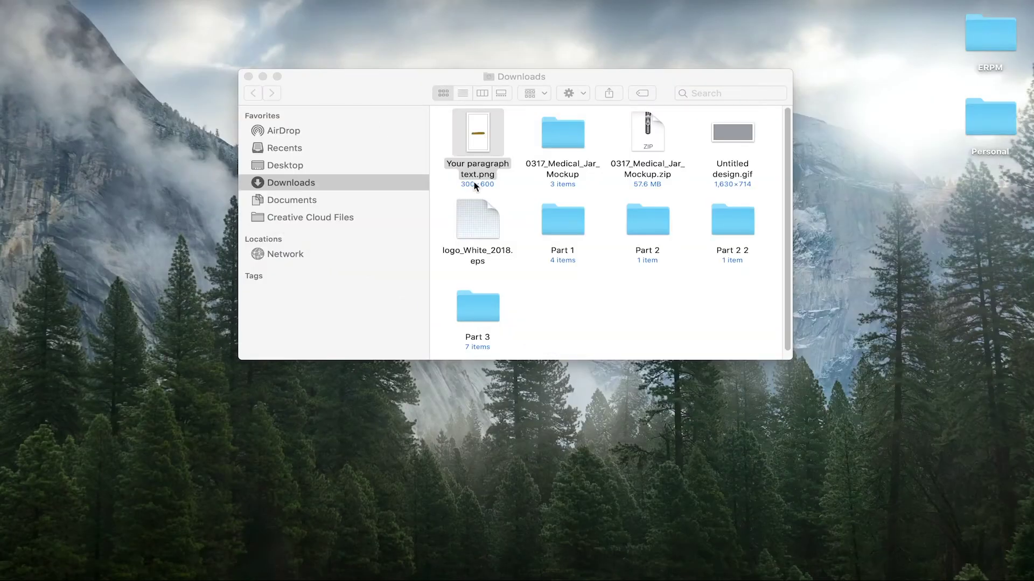
left_click_drag(464, 119, 121, 80)
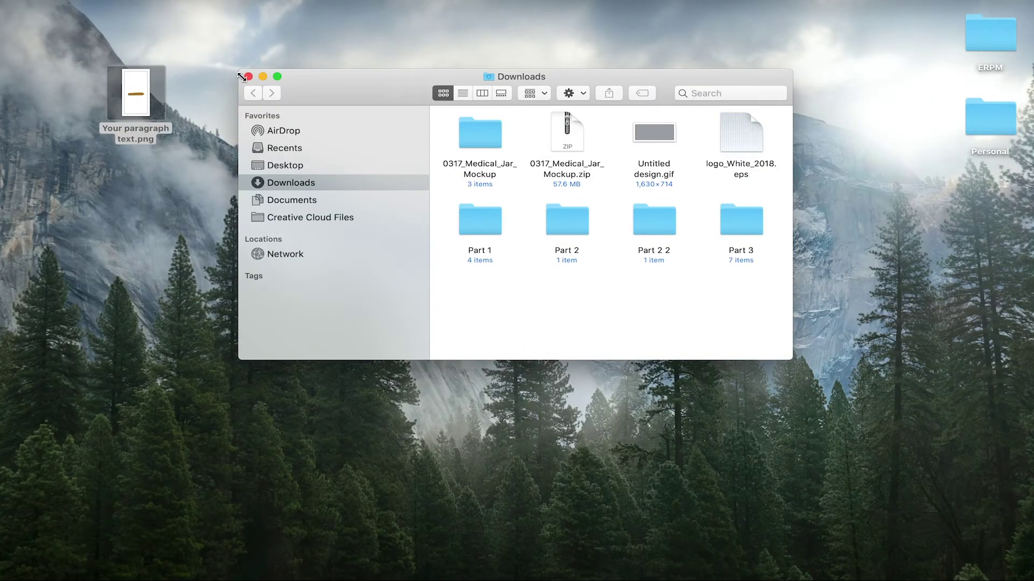
left_click(249, 77)
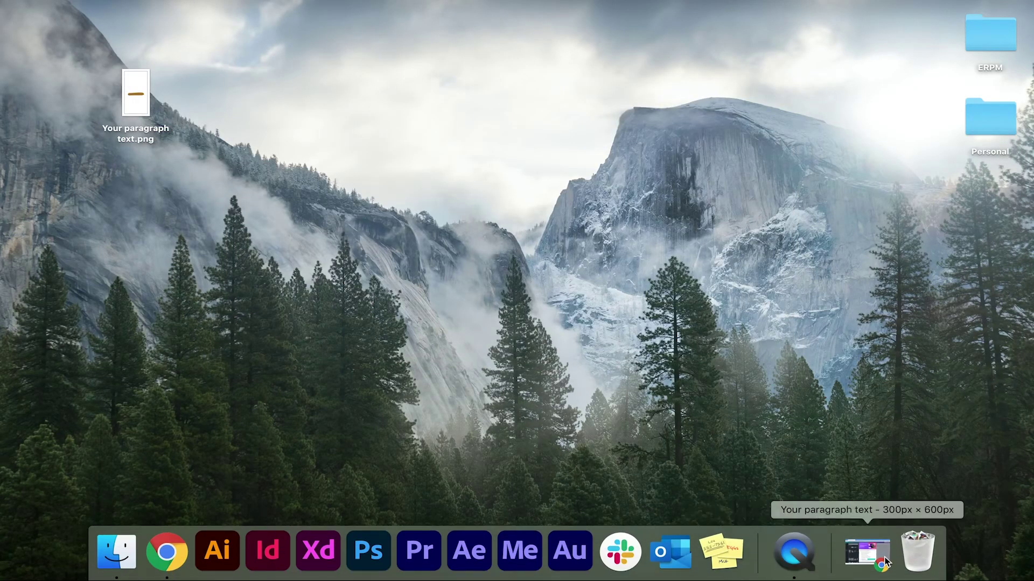
left_click(866, 552)
left_click(734, 79)
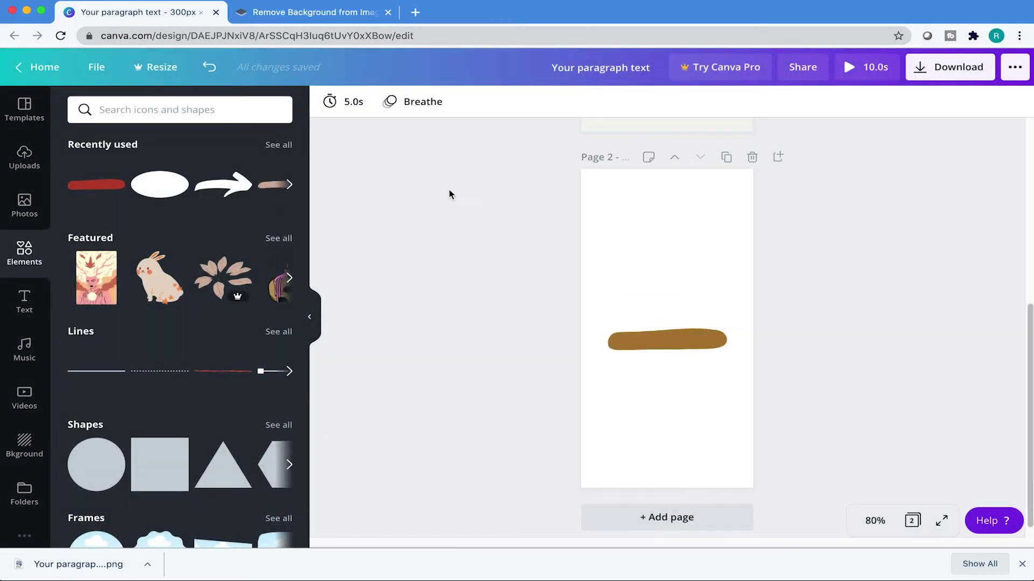
Upload 'Your paragraph text.png' from the desktop to remove.bg to strip its white background
left_click(311, 16)
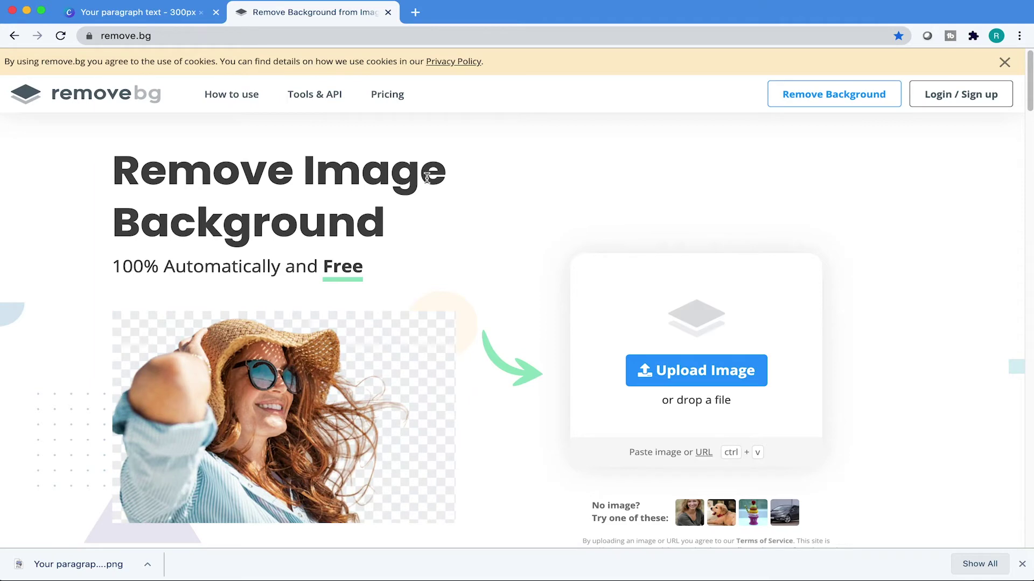
left_click(1022, 564)
scroll(861, 377, "down", 2)
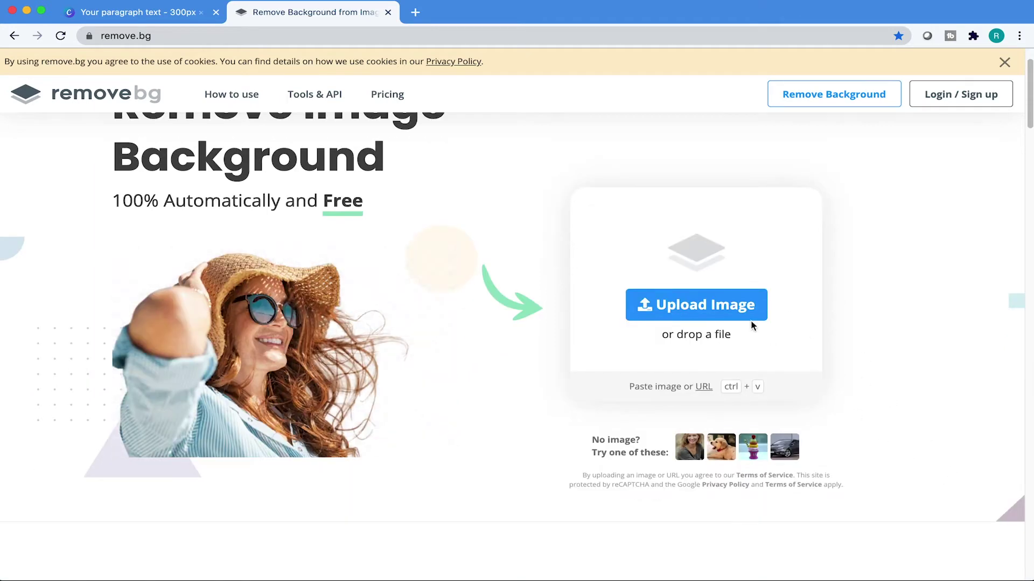
left_click(743, 318)
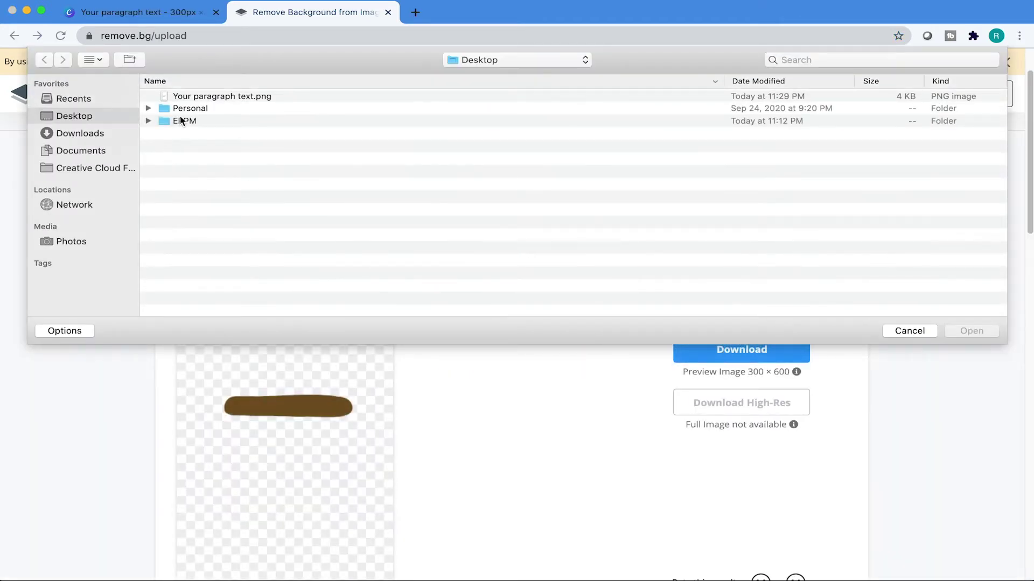
left_click(189, 97)
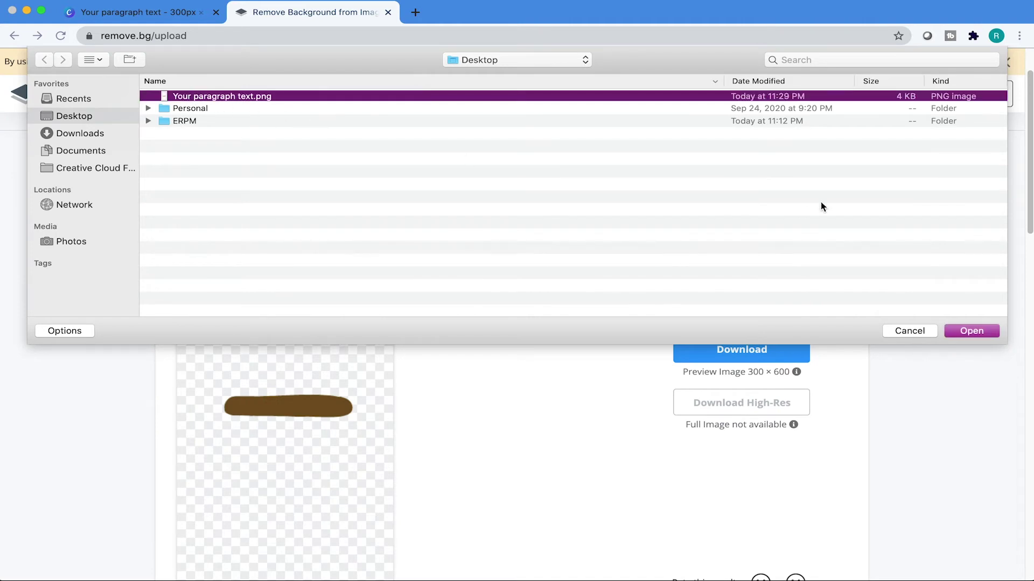
left_click(982, 332)
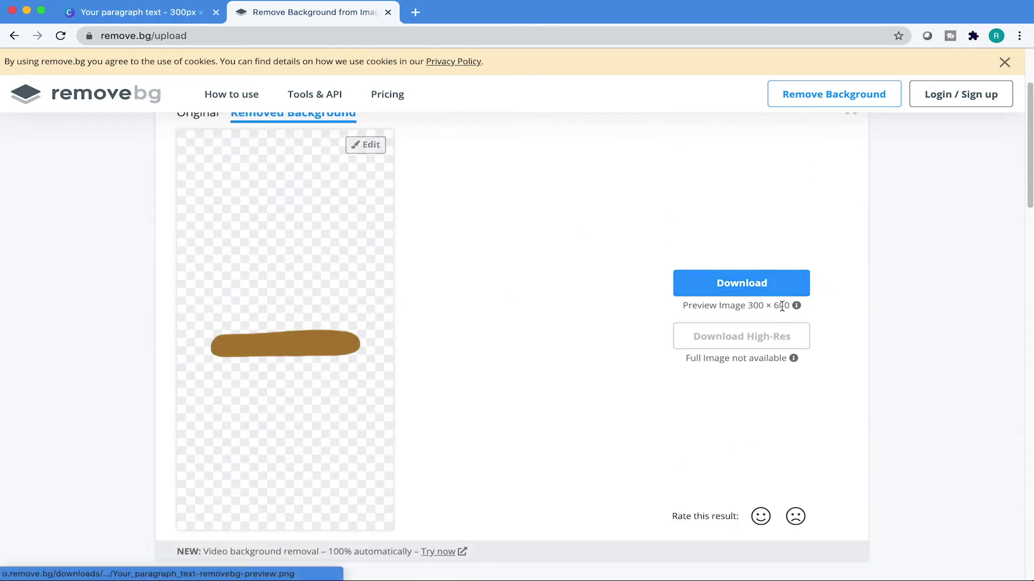
Save 'Your_paragraph_text-removebg-preview.png' to the desktop and trash the old 'Your paragraph text.png'
left_click(761, 280)
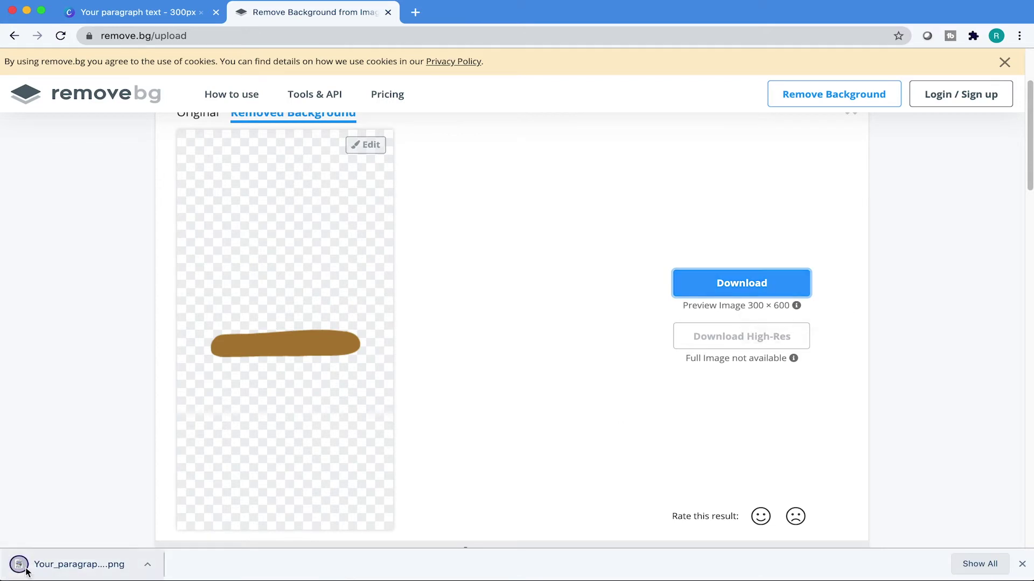
left_click(149, 565)
left_click(200, 546)
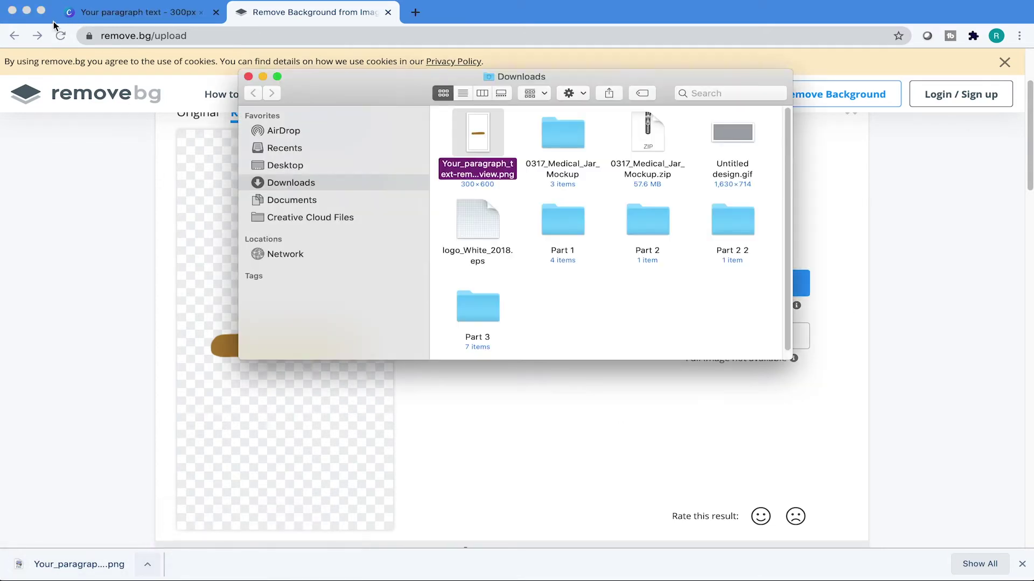
left_click(26, 10)
left_click_drag(473, 138, 405, 24)
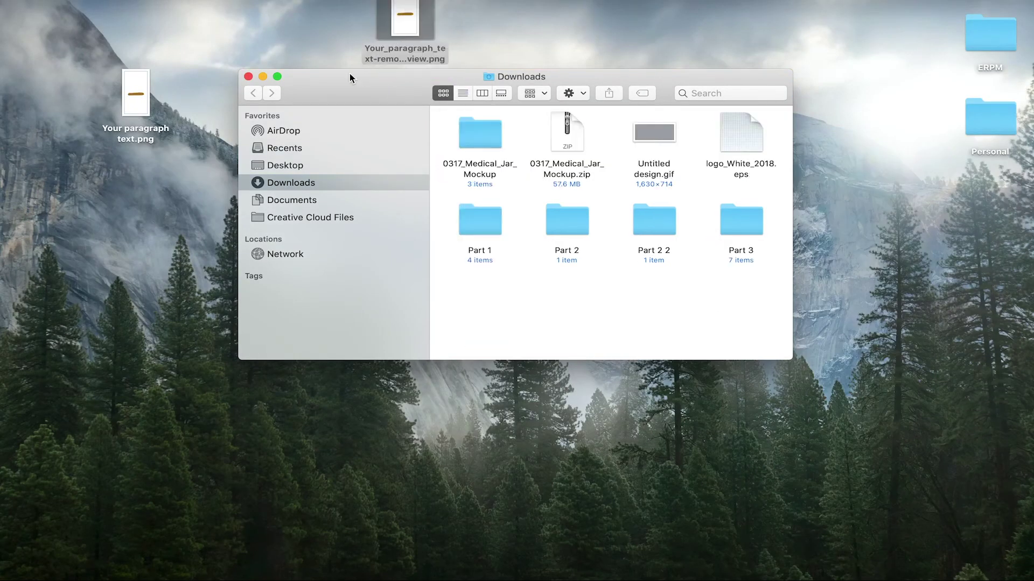
left_click(248, 76)
left_click_drag(136, 97, 917, 552)
left_click(864, 553)
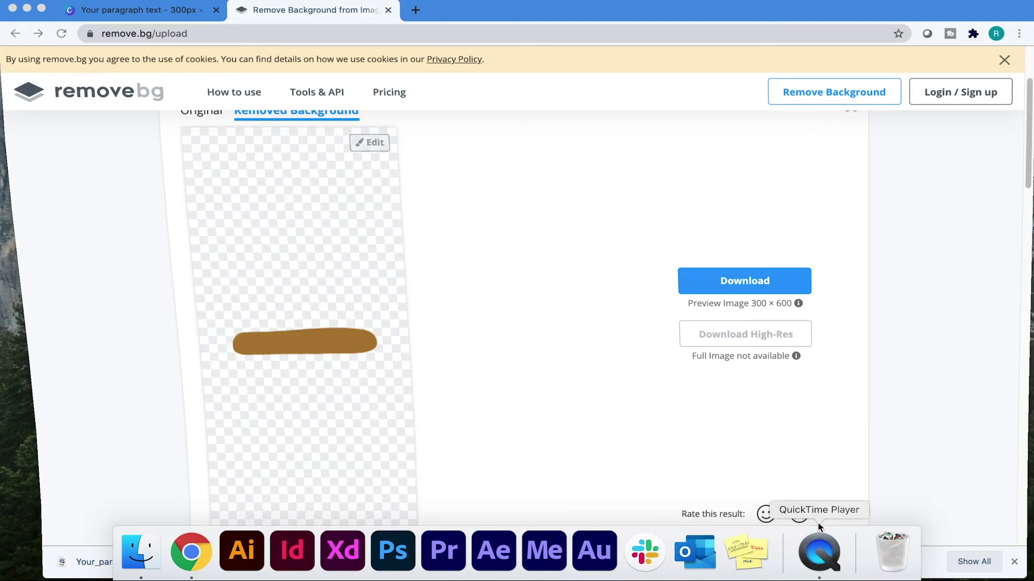
Delete page 2 and the old brown stroke from the Chobani page
left_click(190, 16)
left_click(682, 345)
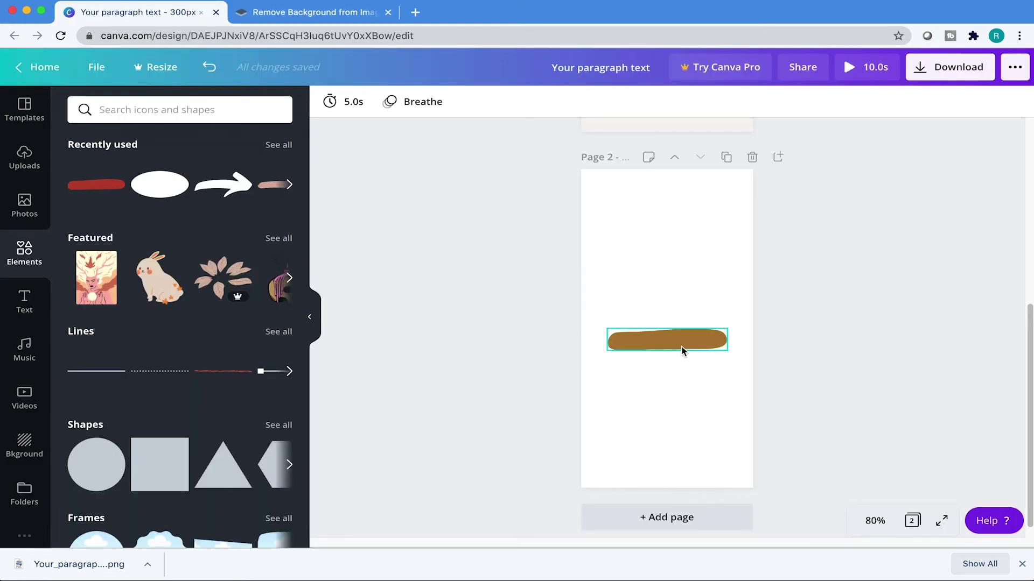
left_click(757, 160)
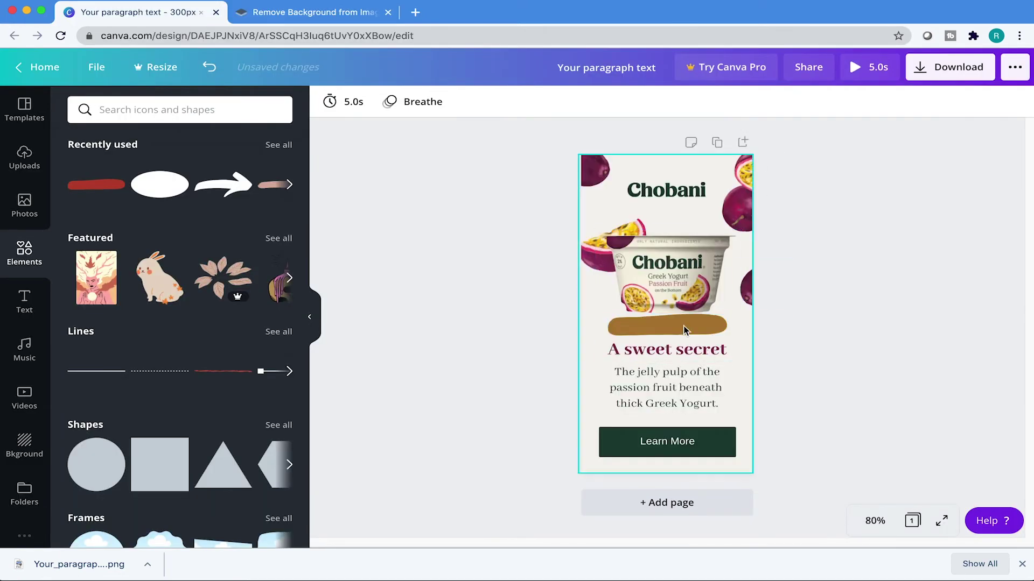
left_click(682, 326)
key("Delete")
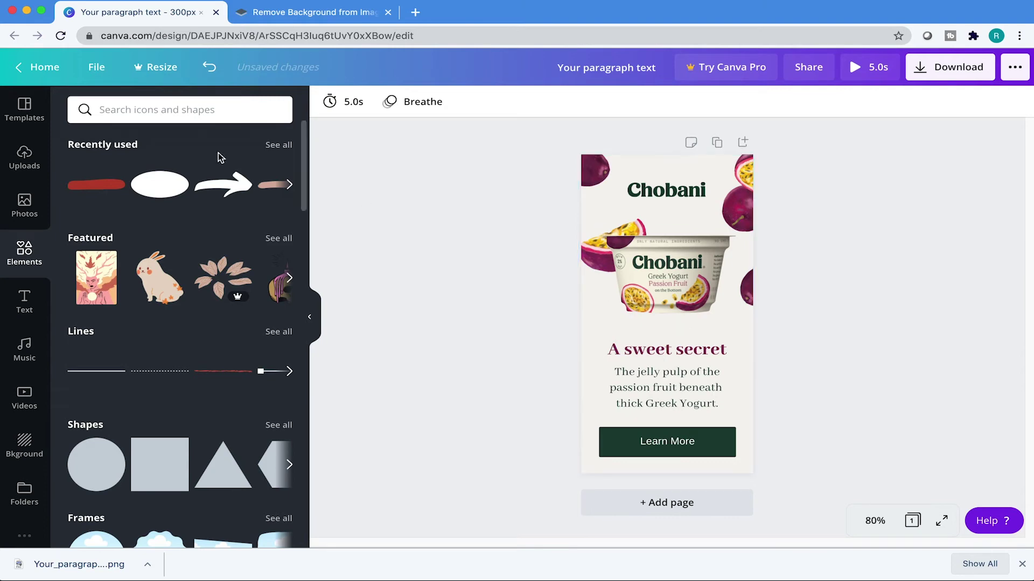
Upload the removebg preview stroke PNG from the desktop into Canva
left_click(34, 168)
left_click(281, 113)
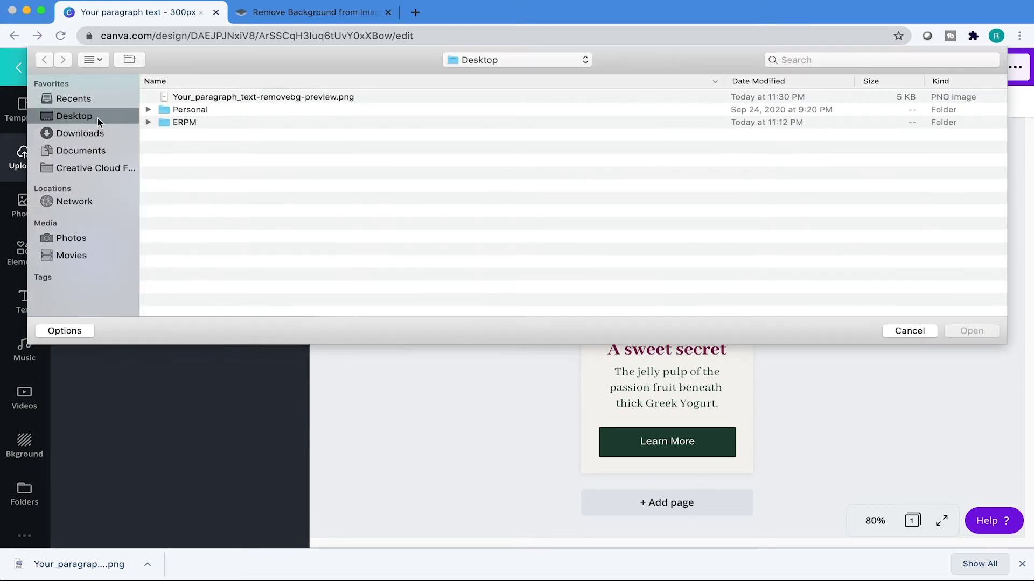
left_click(216, 98)
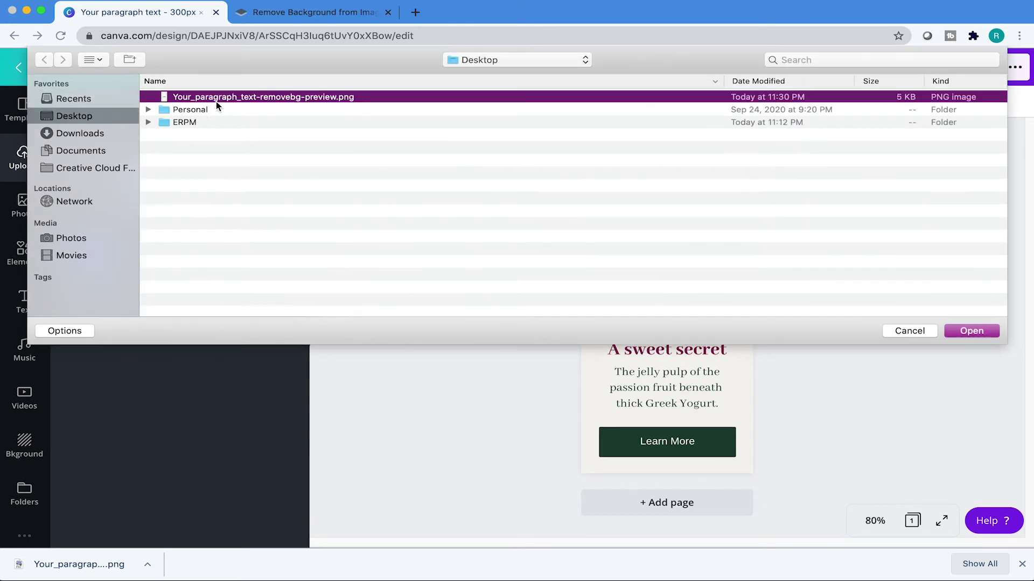
left_click(972, 331)
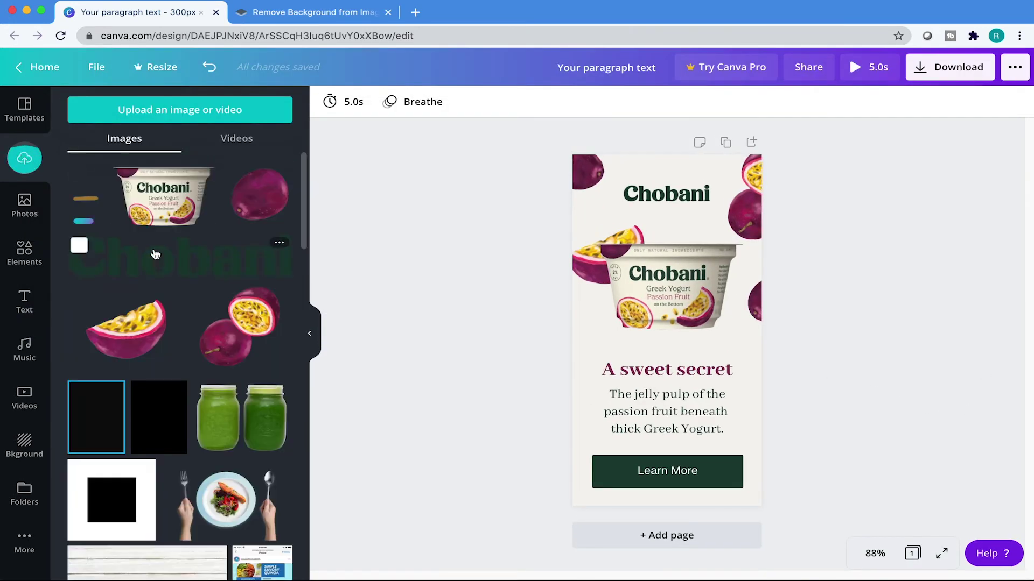
Add the transparent stroke, widen it and centre it under the yogurt cup above 'A sweet secret'
left_click(90, 199)
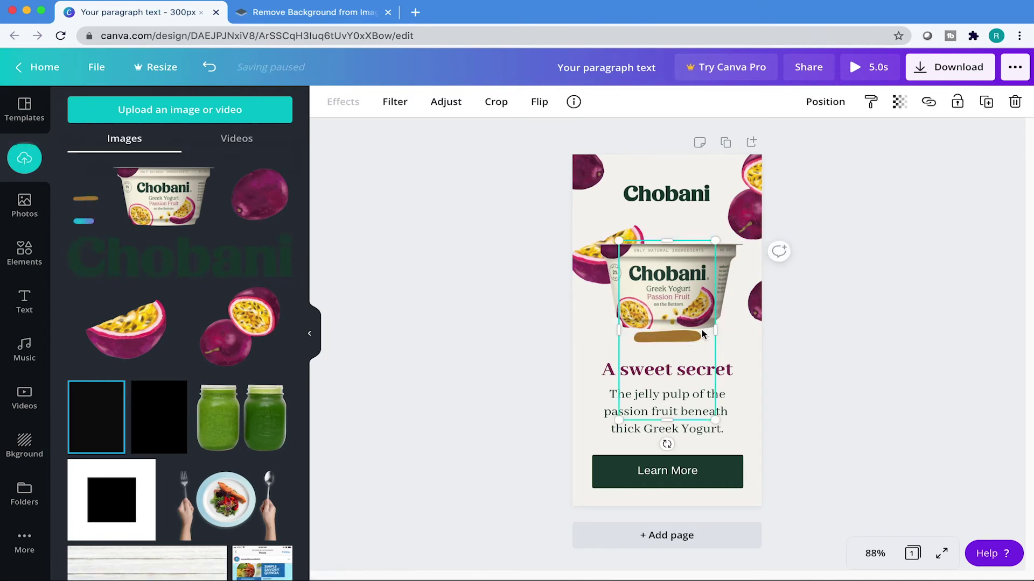
left_click_drag(715, 331, 786, 334)
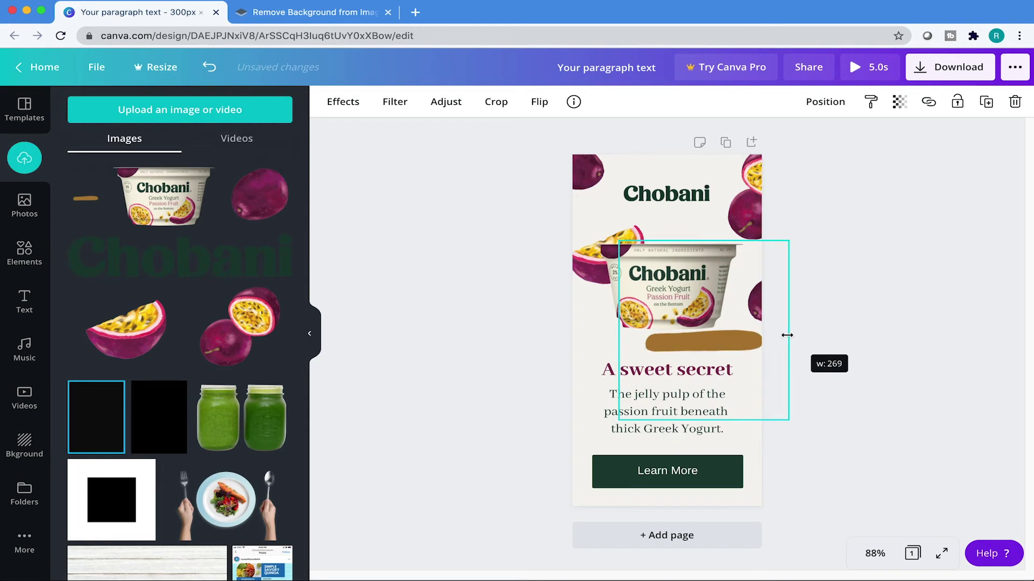
left_click_drag(700, 345, 669, 337)
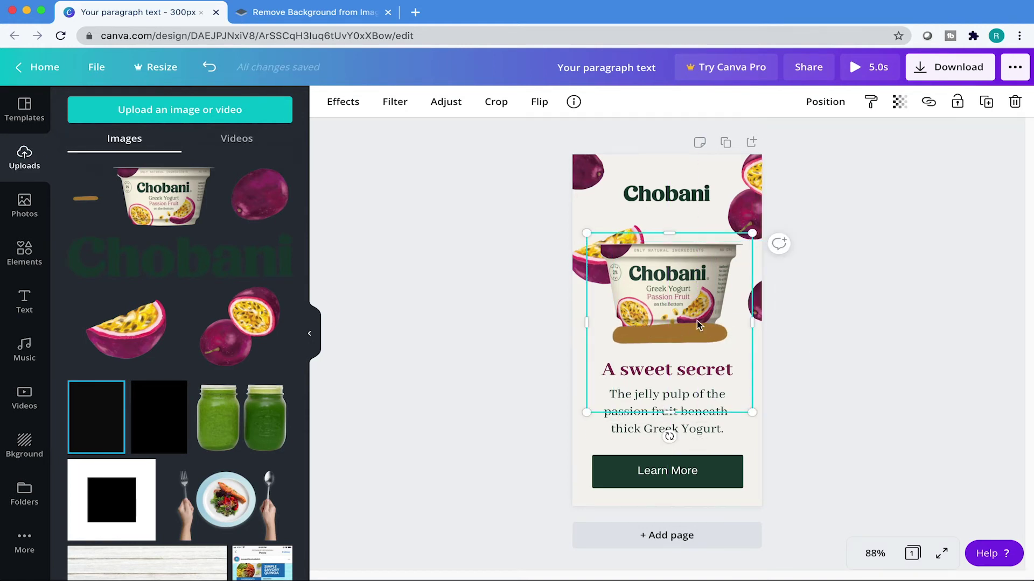
left_click_drag(752, 315, 775, 320)
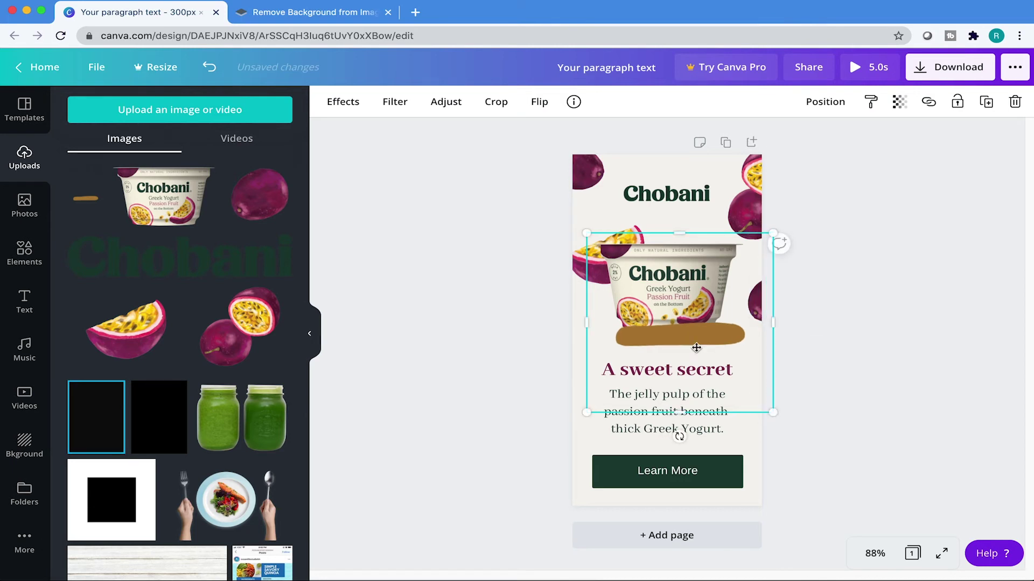
left_click_drag(703, 348, 688, 357)
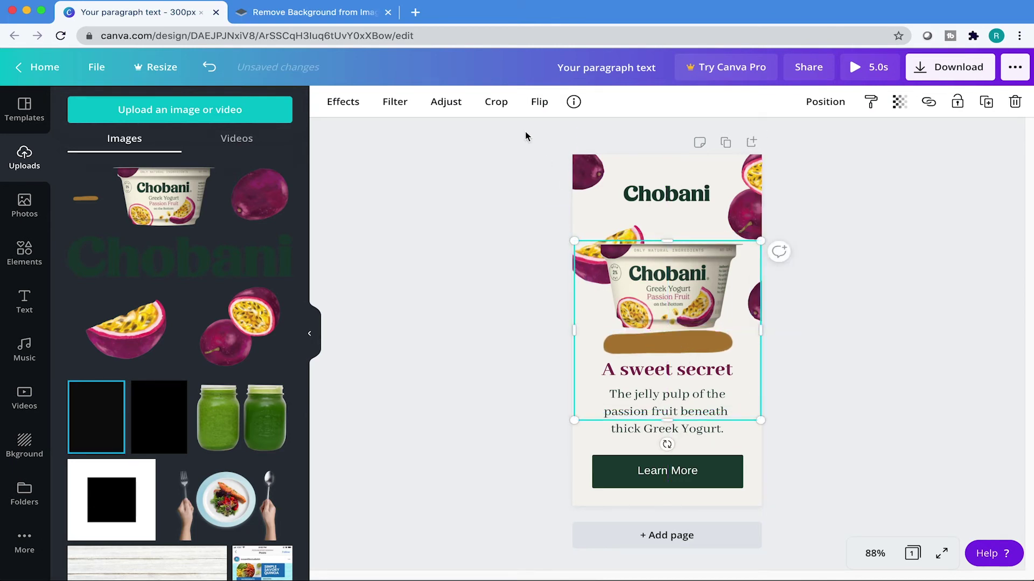
Blur the brown stroke to 75 and set its transparency to 75
left_click(445, 102)
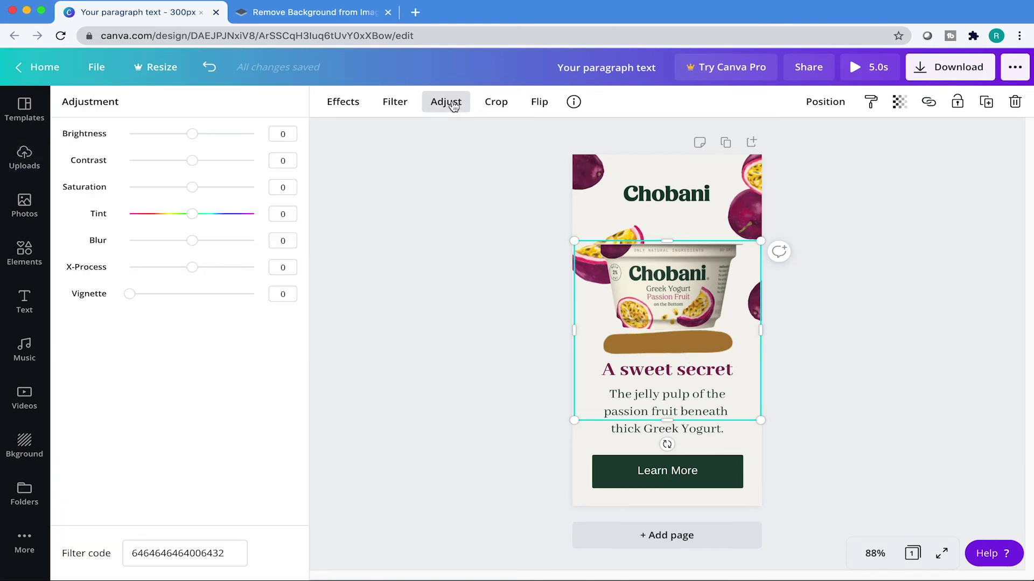
left_click_drag(193, 241, 239, 249)
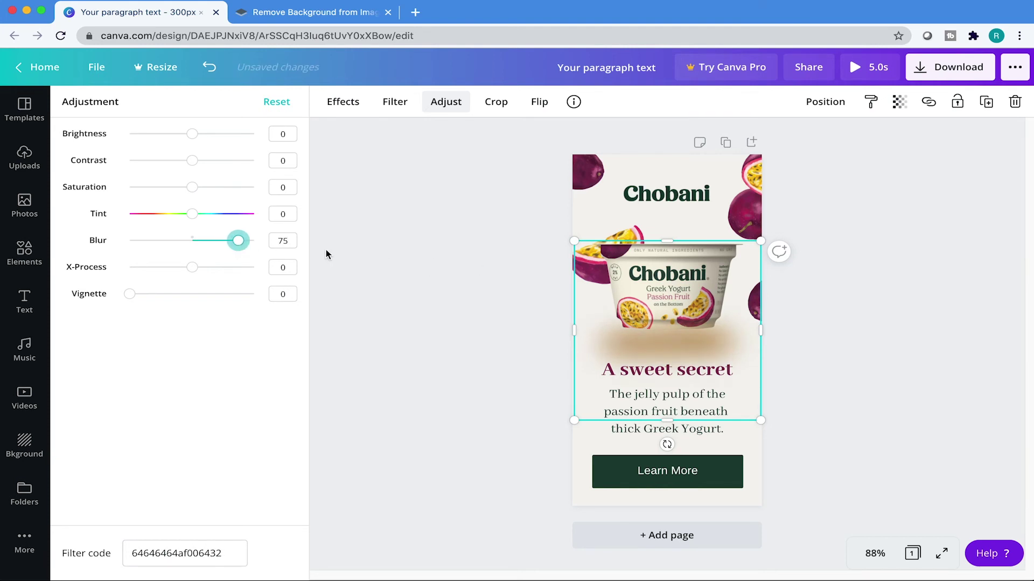
left_click(898, 109)
left_click(895, 133)
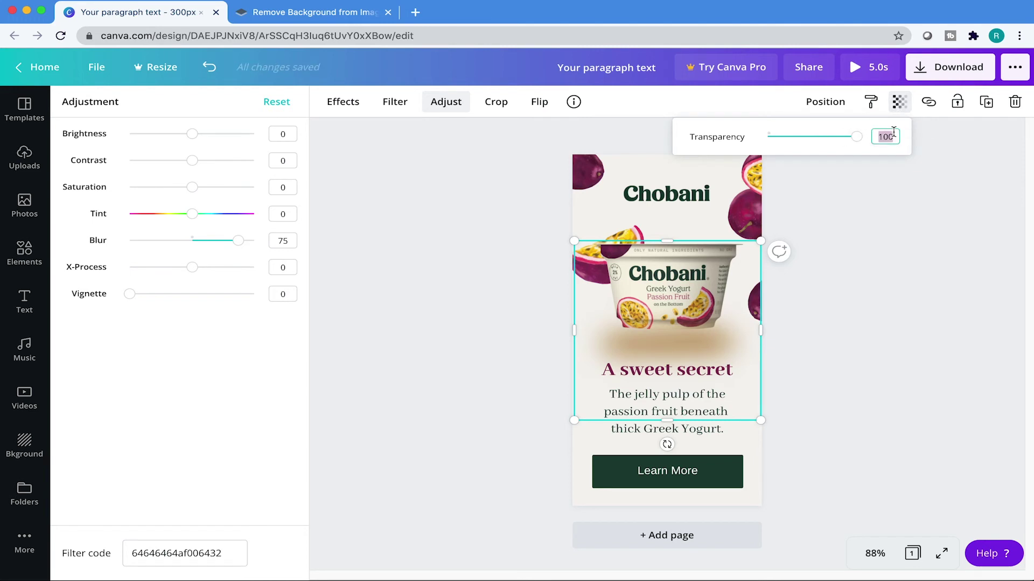
type("75")
key("Return")
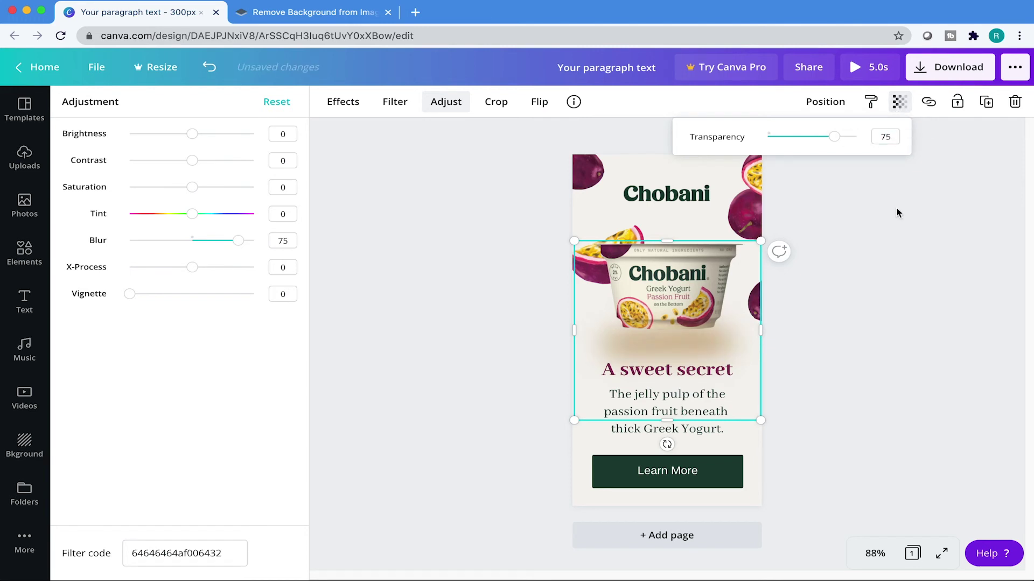
key("Escape")
Lower the stroke's transparency to 70, then to 65
left_click(899, 102)
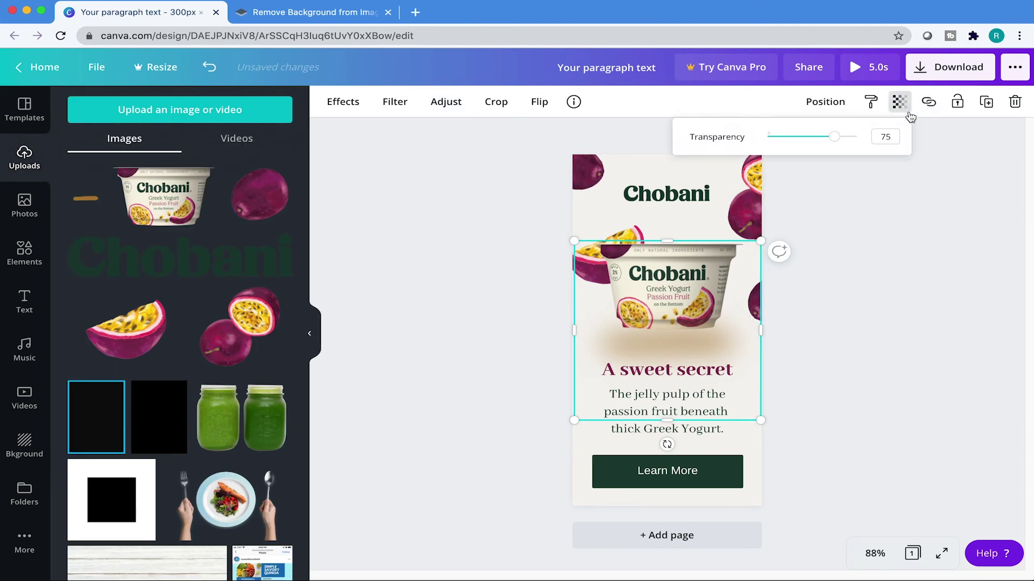
double_click(885, 137)
type("70")
key("Return")
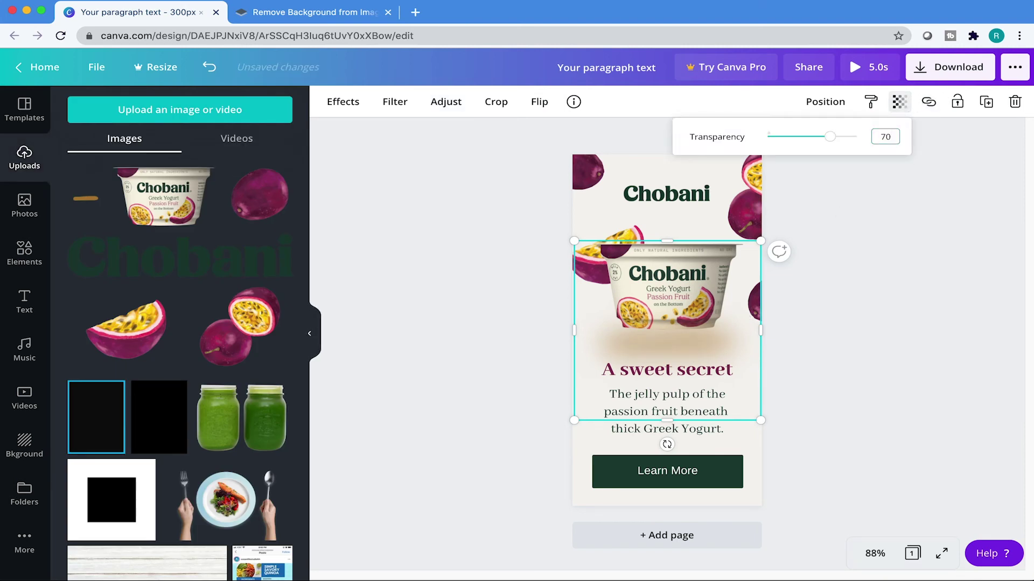
double_click(886, 138)
type("65")
key("Return")
key("Escape")
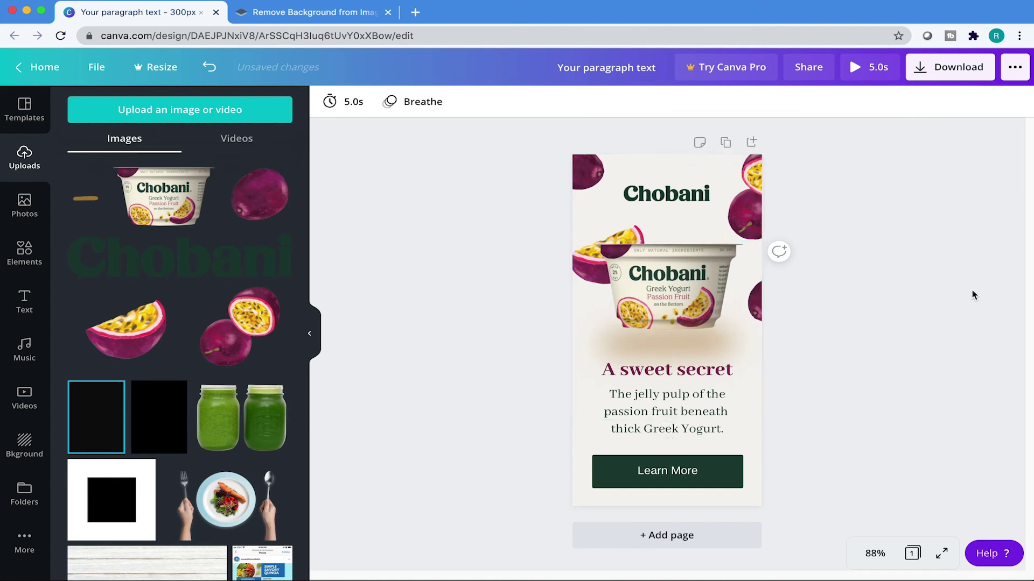
Nudge the shadow slightly lower beneath the cup and deselect it to check the result
left_click(702, 342)
left_click_drag(702, 344, 702, 350)
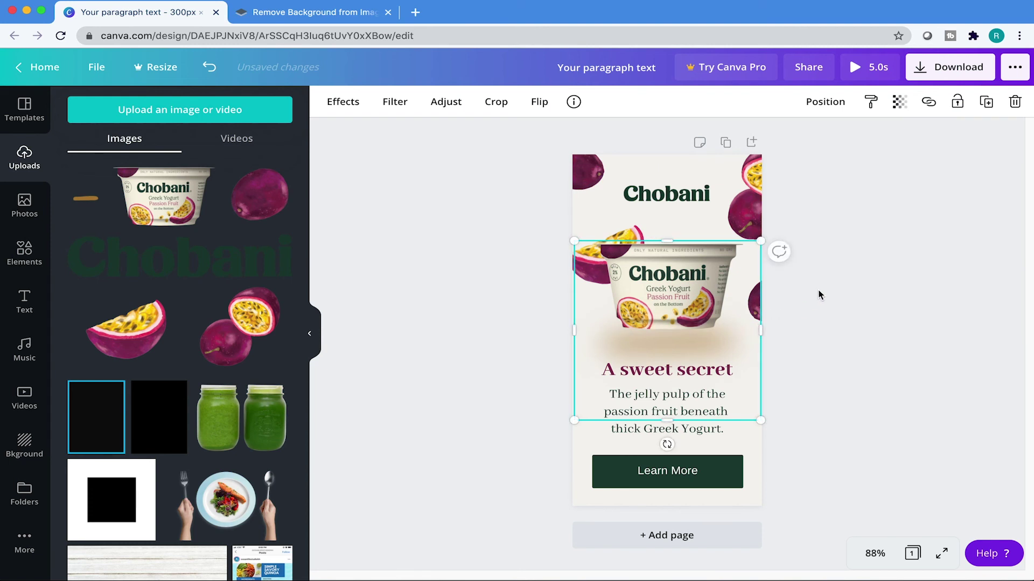
left_click(923, 249)
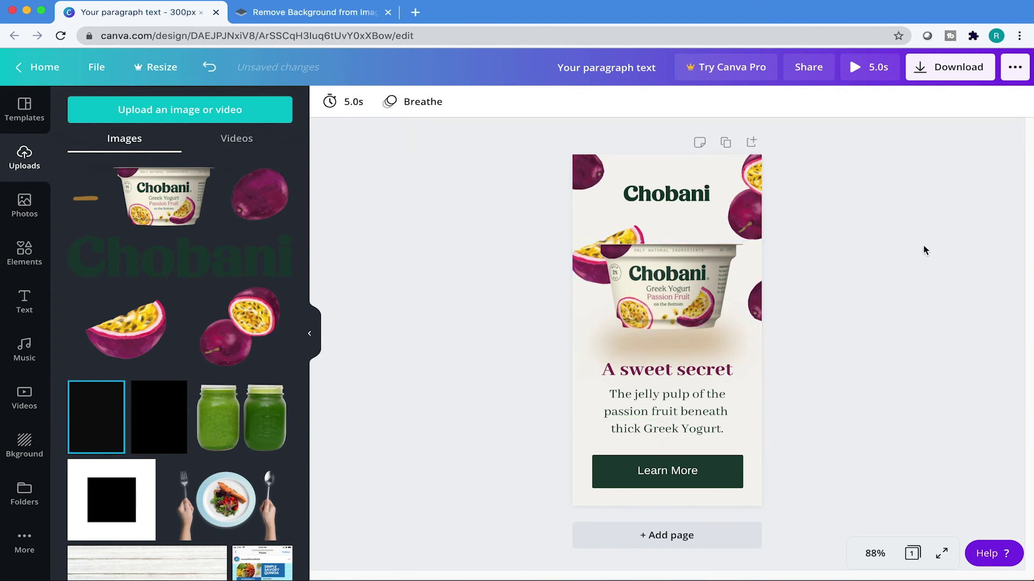